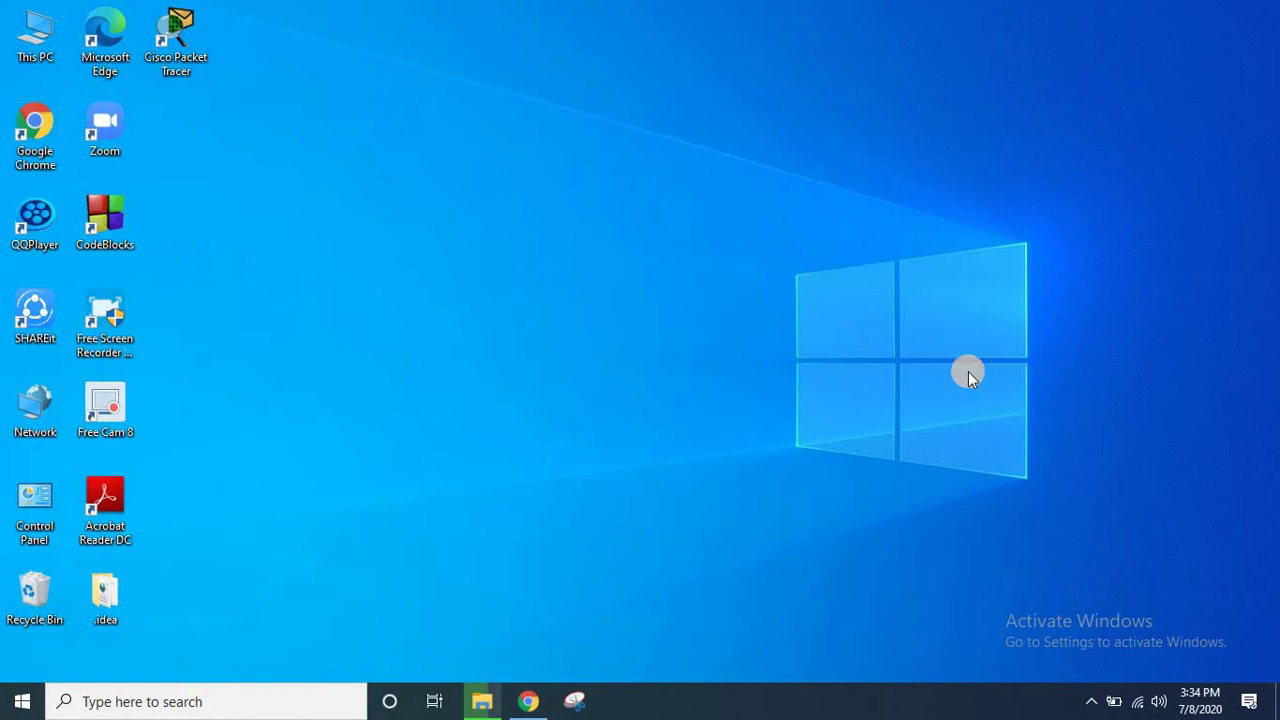
Search Google in Chrome for 'word to pdf' and open the smallpdf.com Word to PDF result.
click(532, 705)
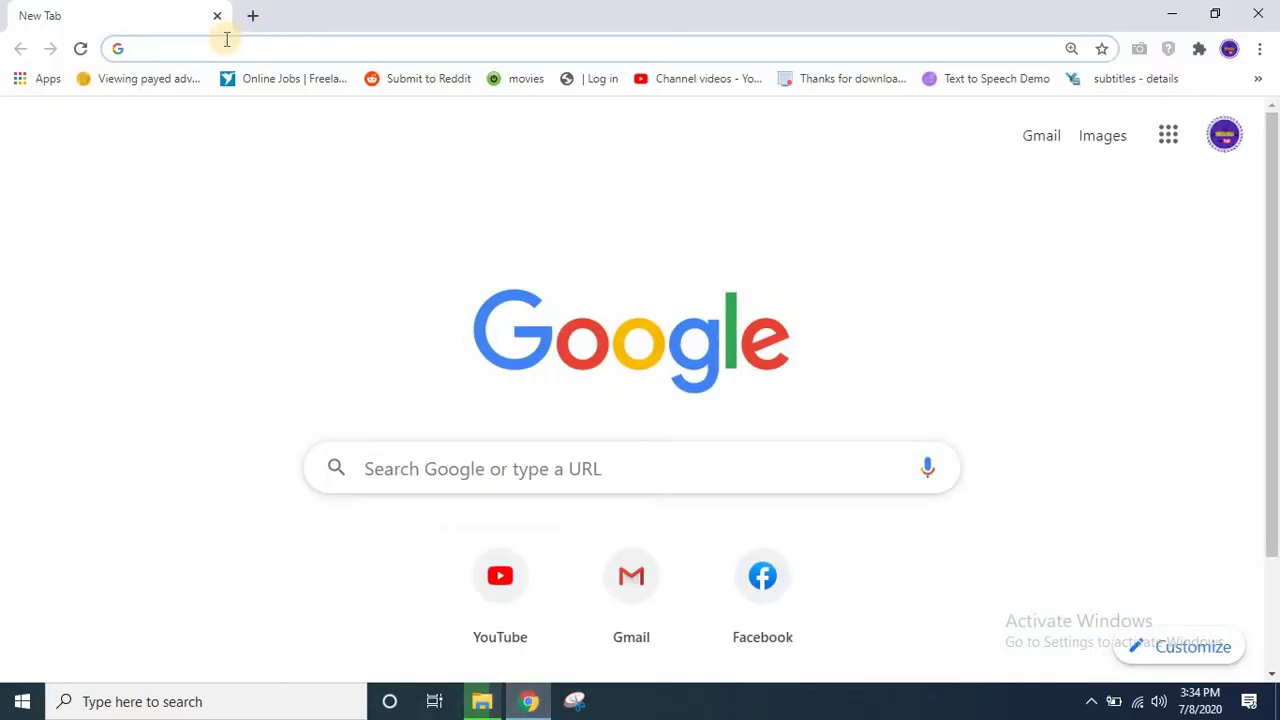
text(wor)
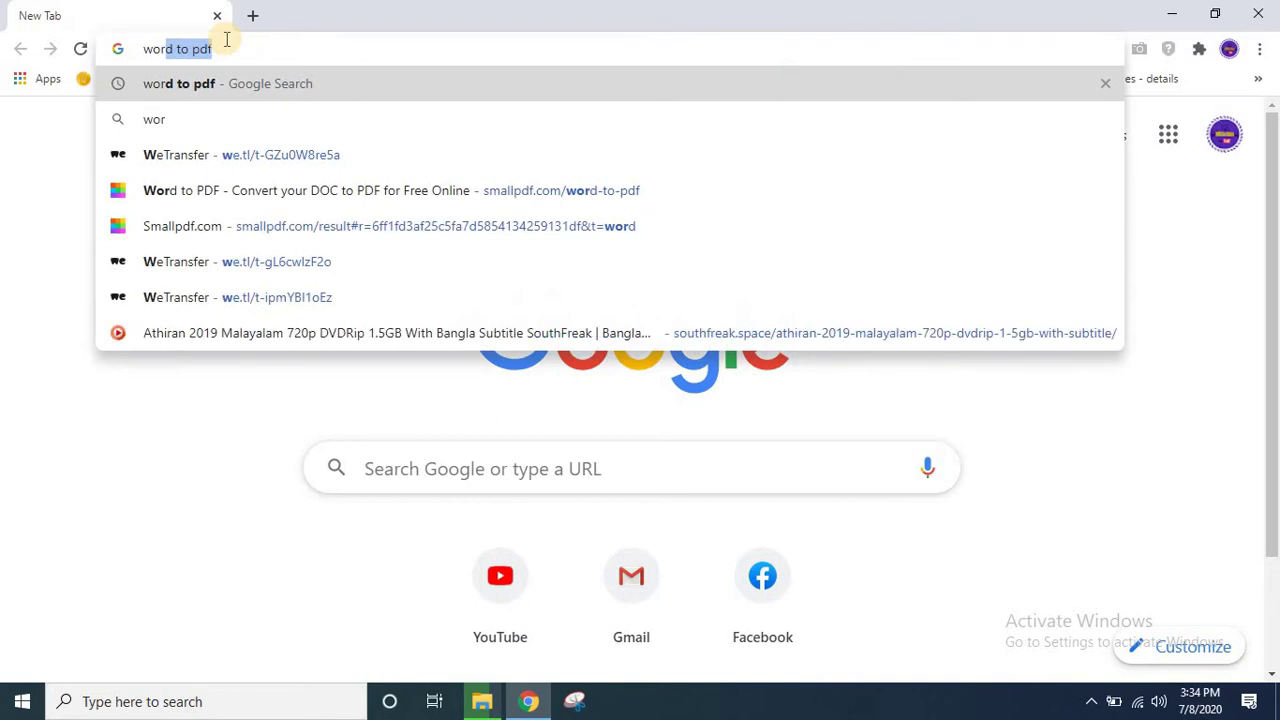
text(d to )
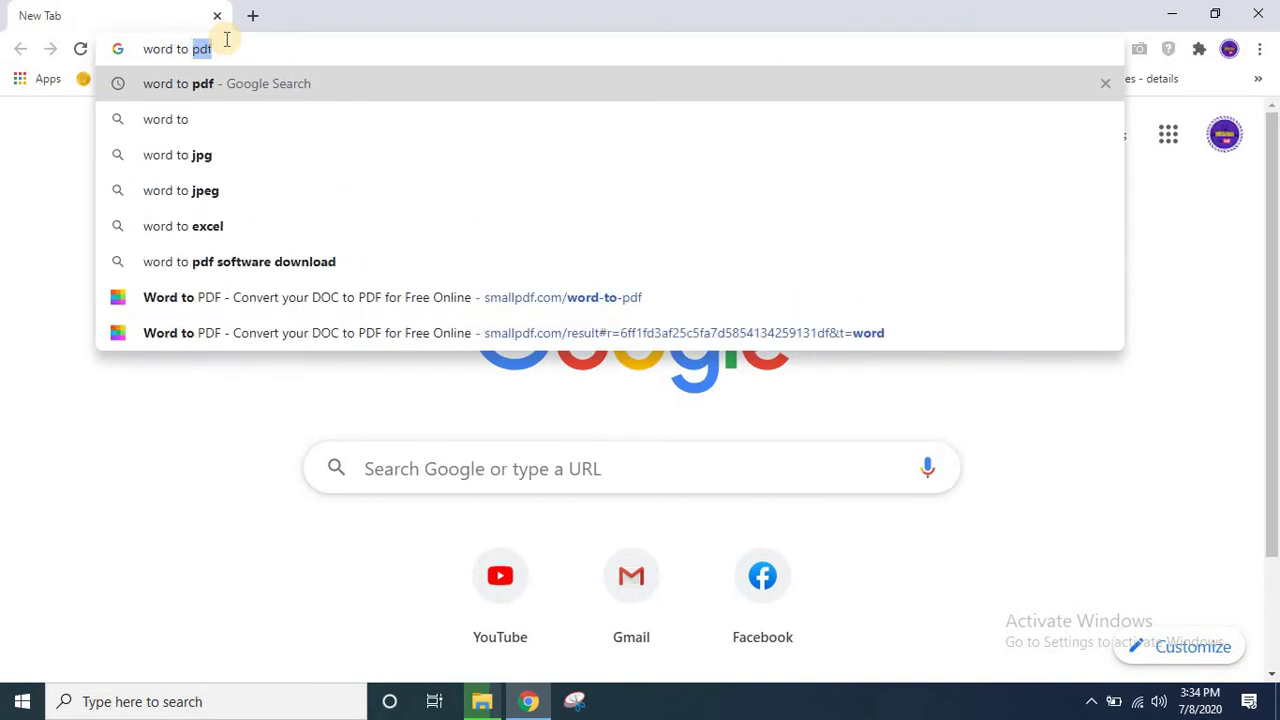
text(pdf)
key(Return)
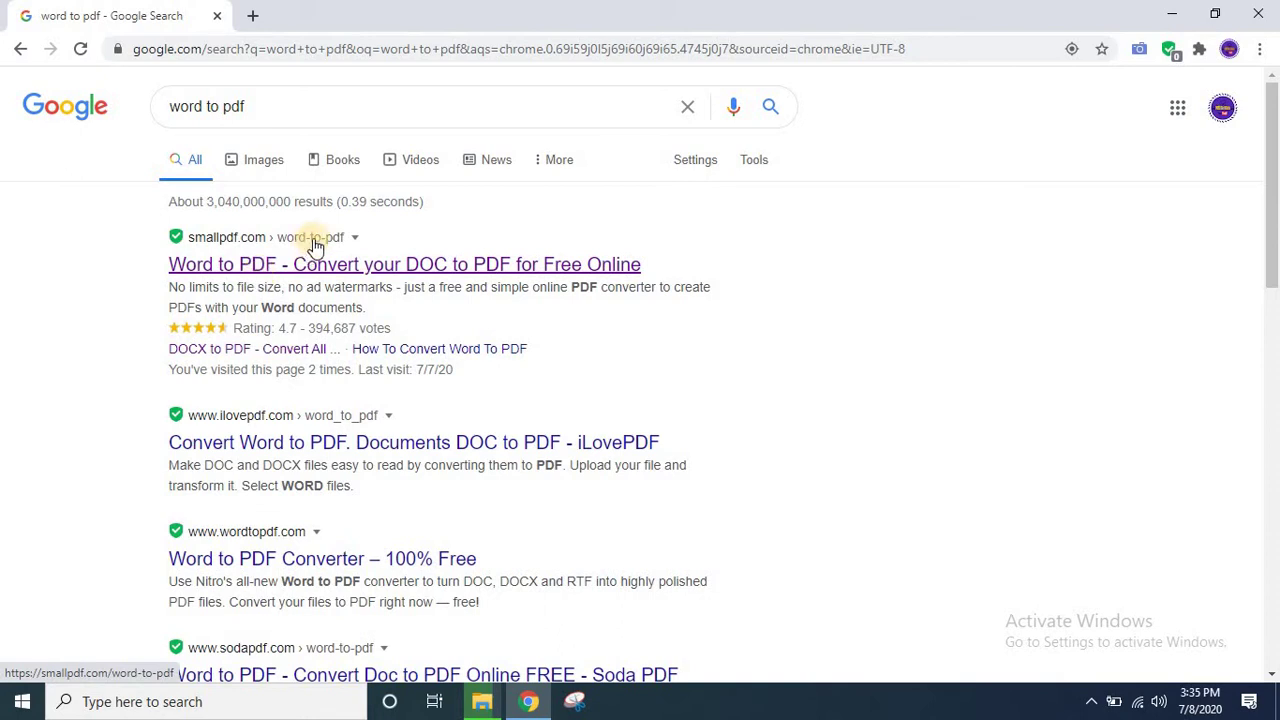
click(328, 268)
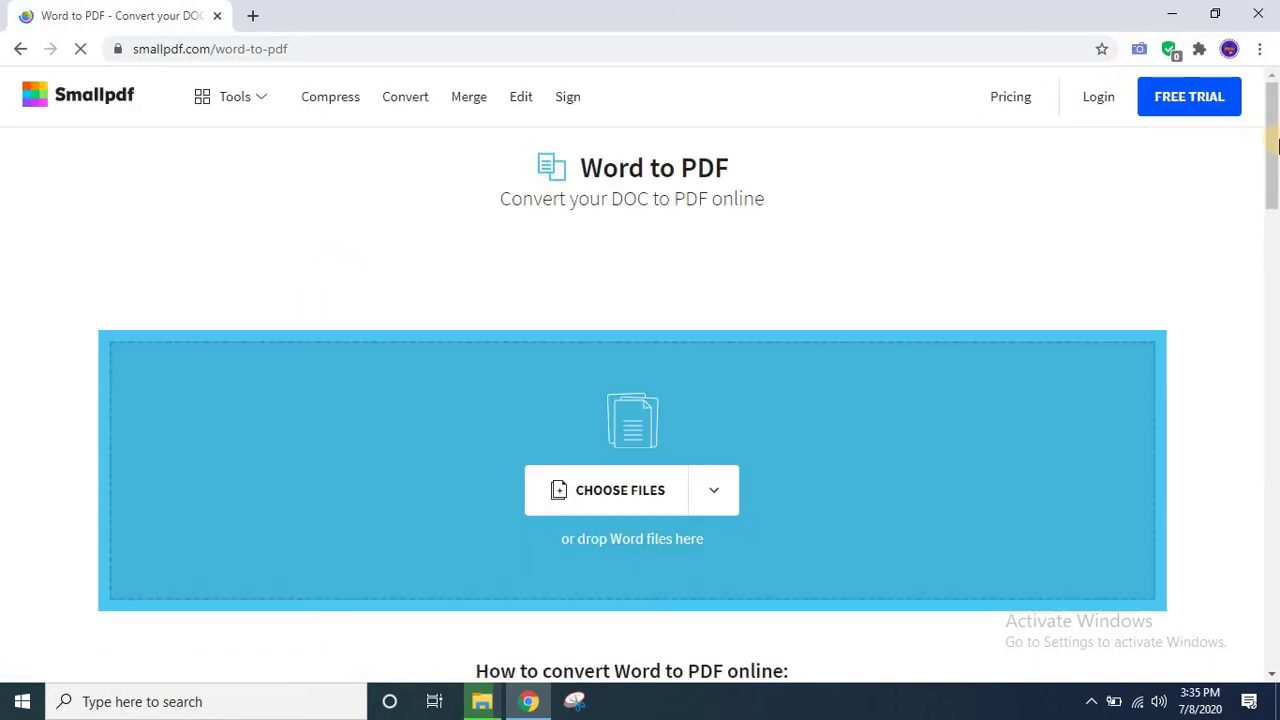
Scroll the smallpdf.com/word-to-pdf page down to the Choose Files drop area.
drag(1274, 146, 1274, 195)
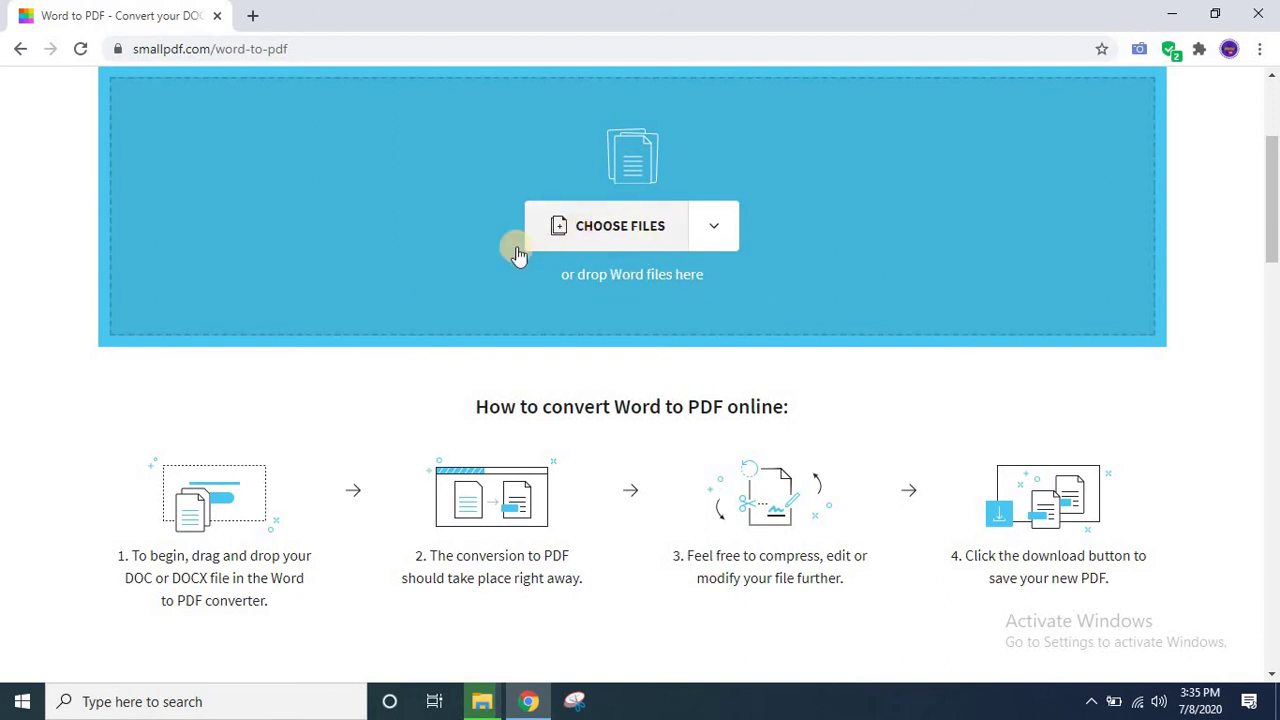
Upload SRS_of_HMS.docx from the Documents folder through Choose Files.
click(636, 268)
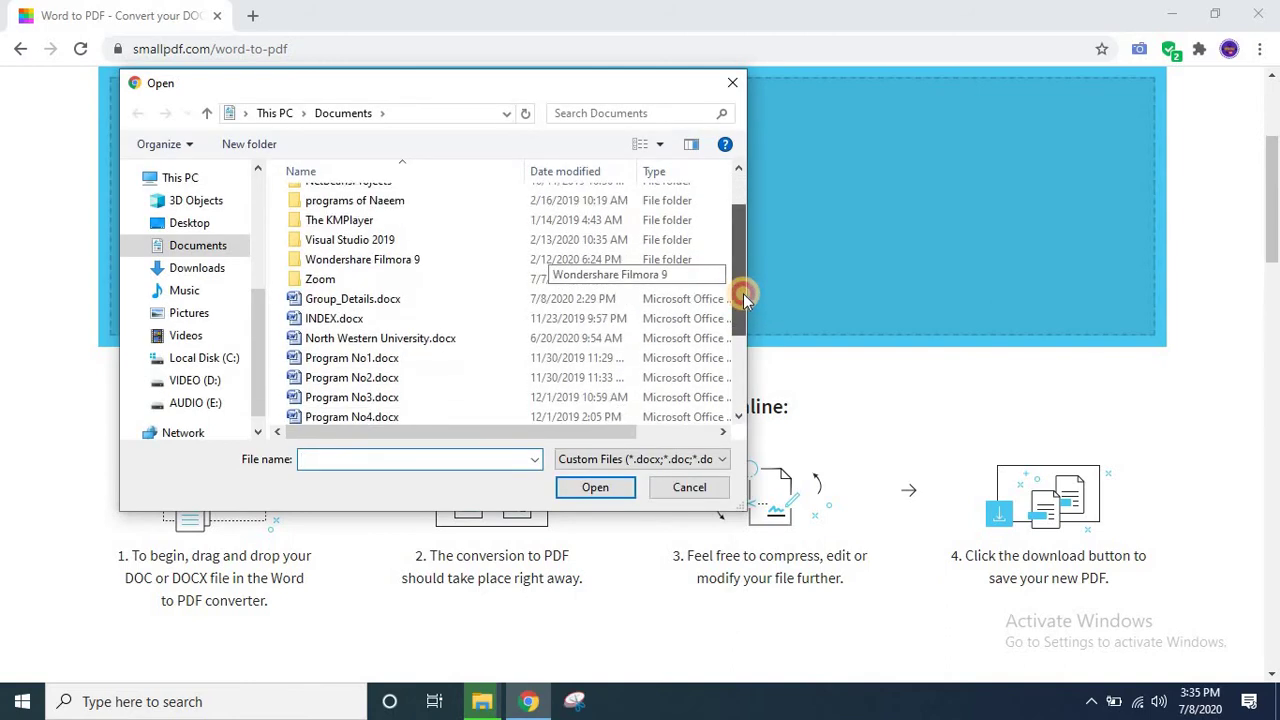
drag(742, 285, 738, 250)
click(197, 270)
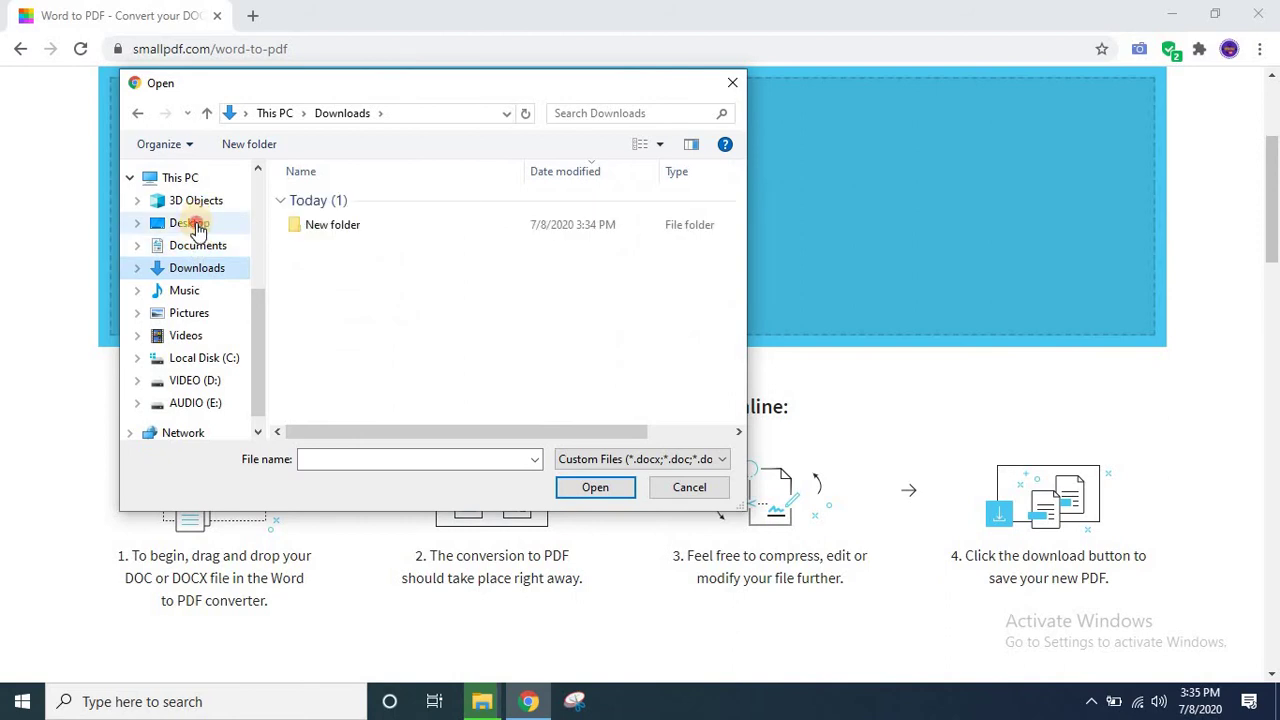
click(197, 228)
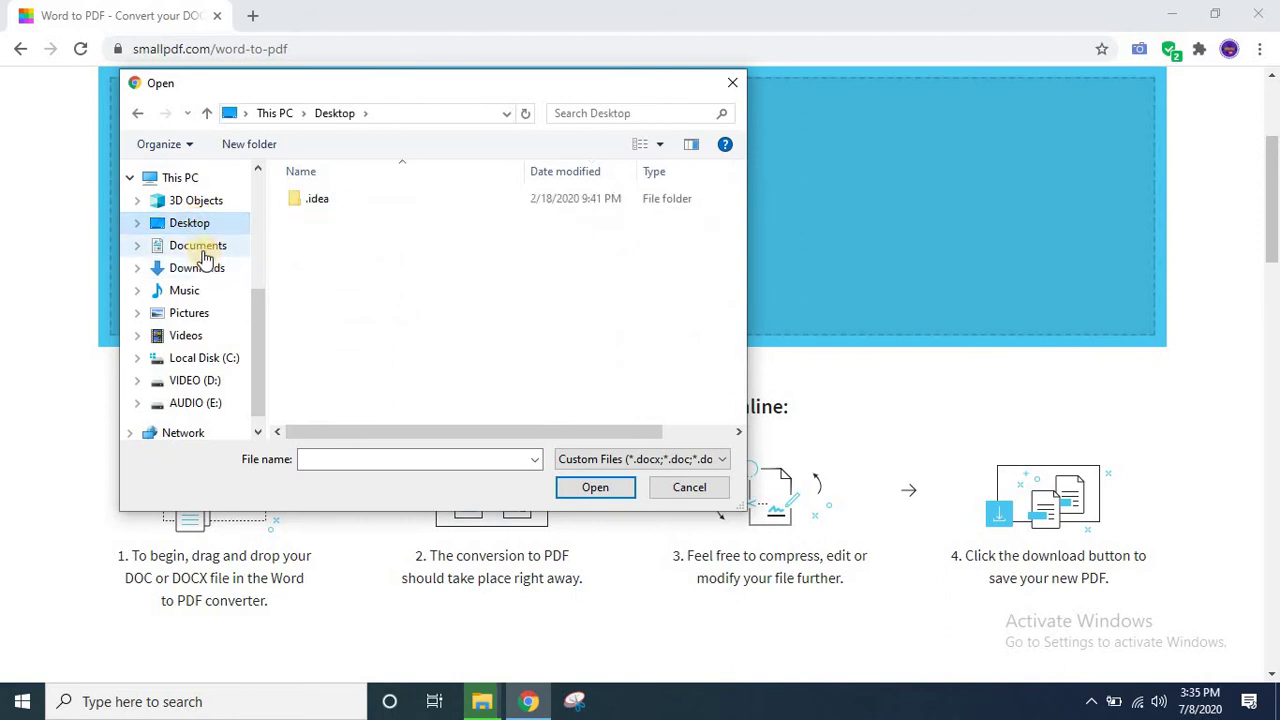
click(200, 247)
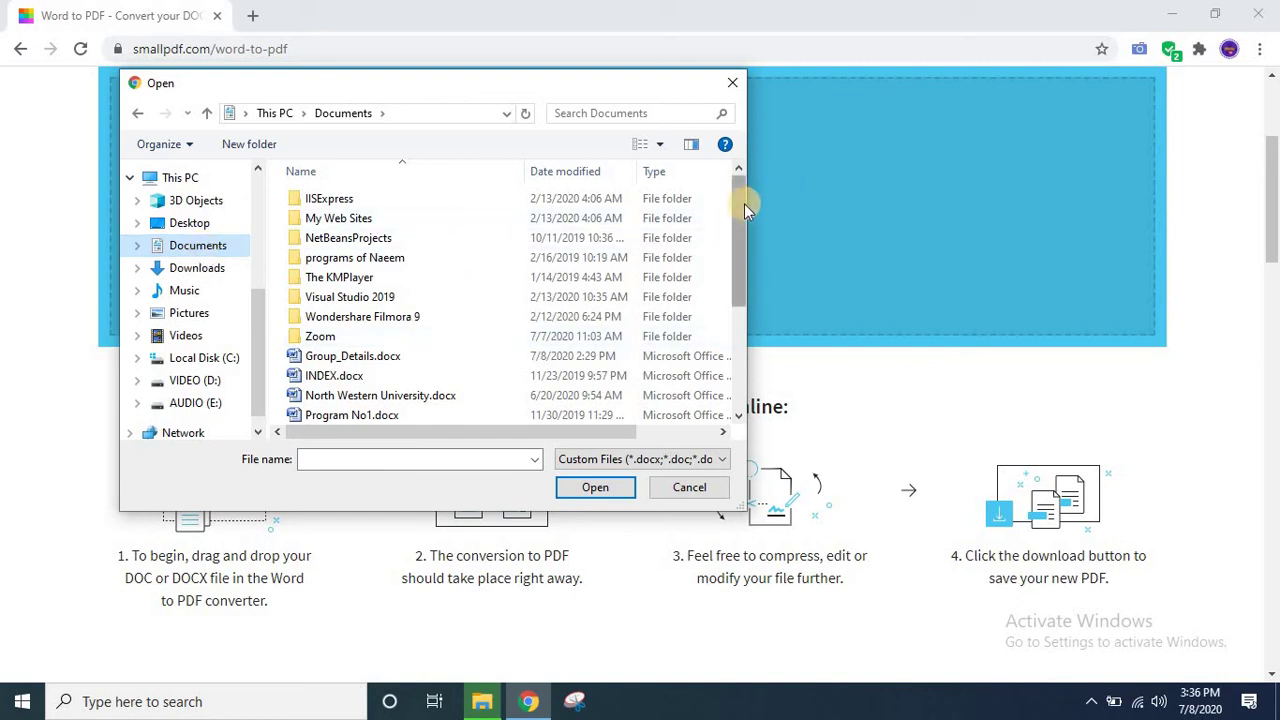
drag(744, 203, 757, 323)
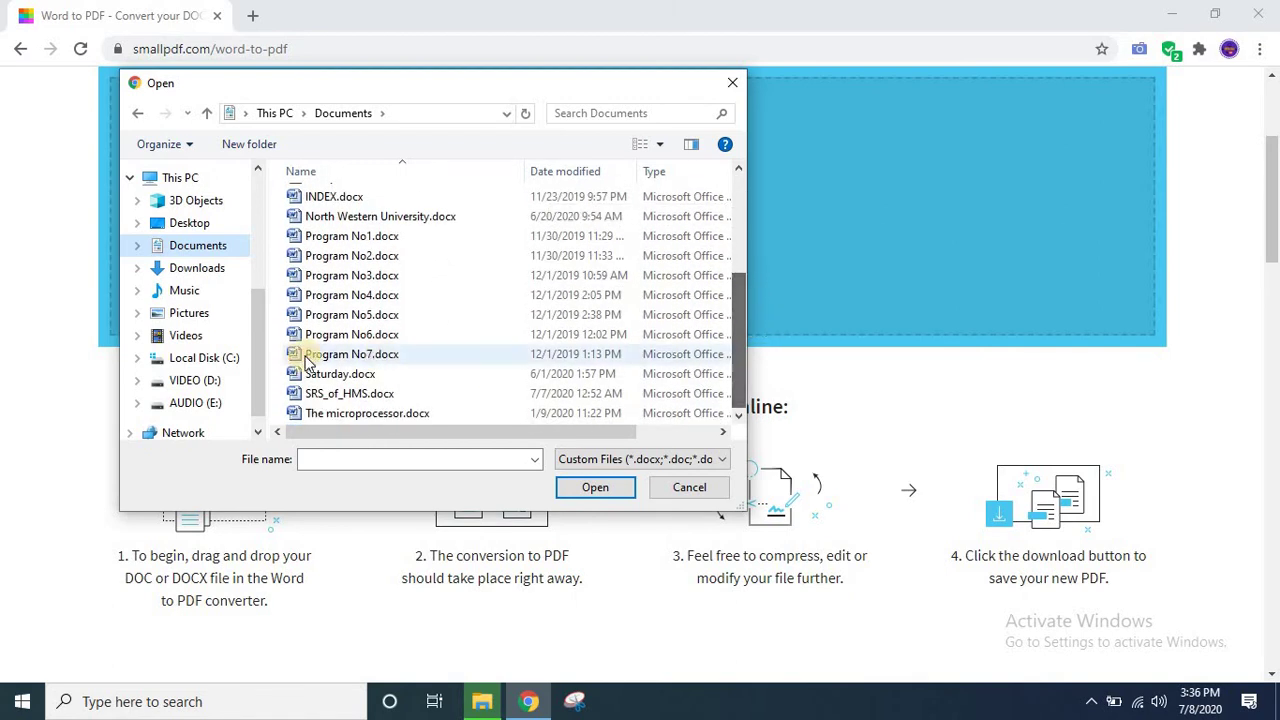
click(400, 397)
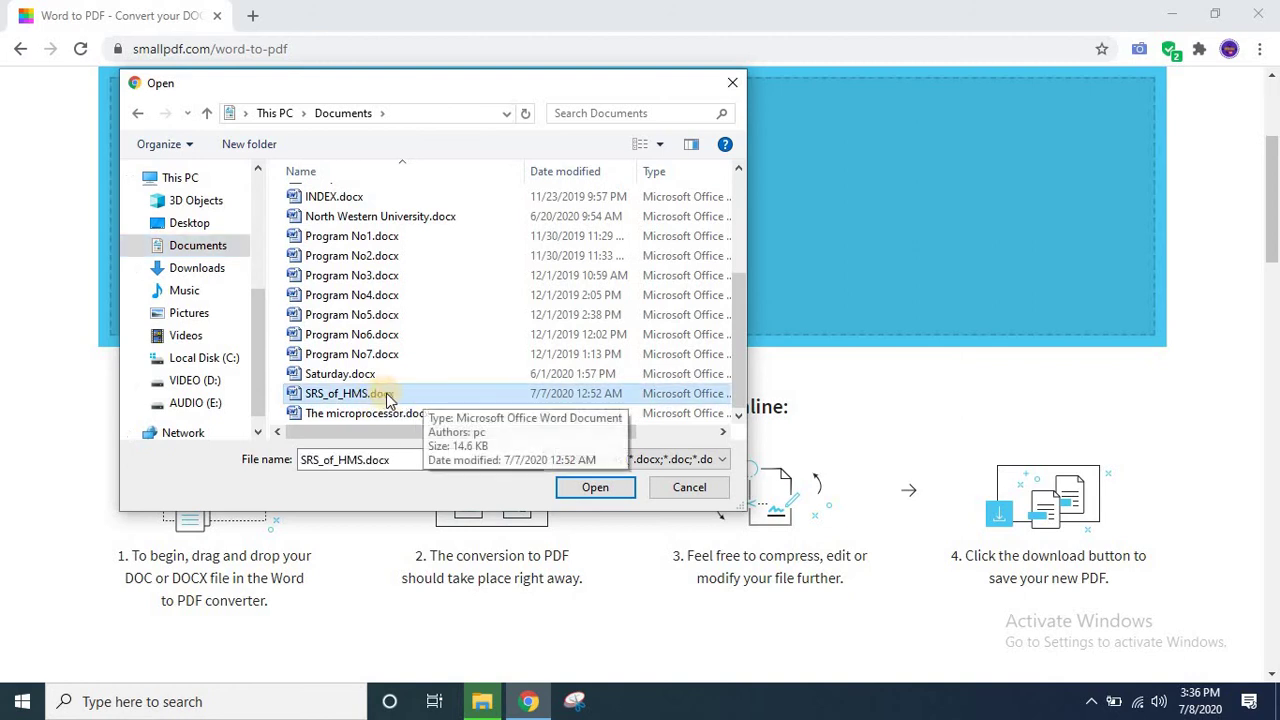
click(591, 486)
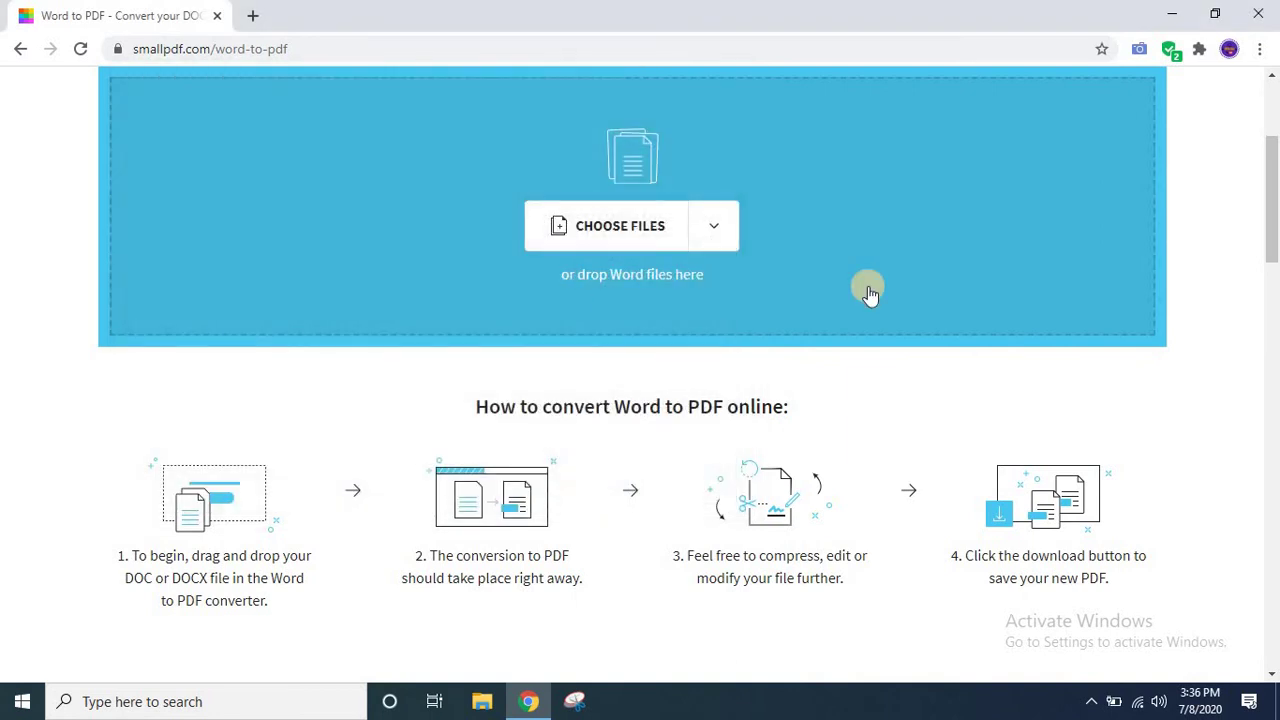
Download the converted 133 KB SRS_of_HMS-converted.pdf once conversion finishes.
mouse_move(1275, 222)
mouse_down()
mouse_move(1276, 187)
mouse_move(1262, 208)
mouse_up()
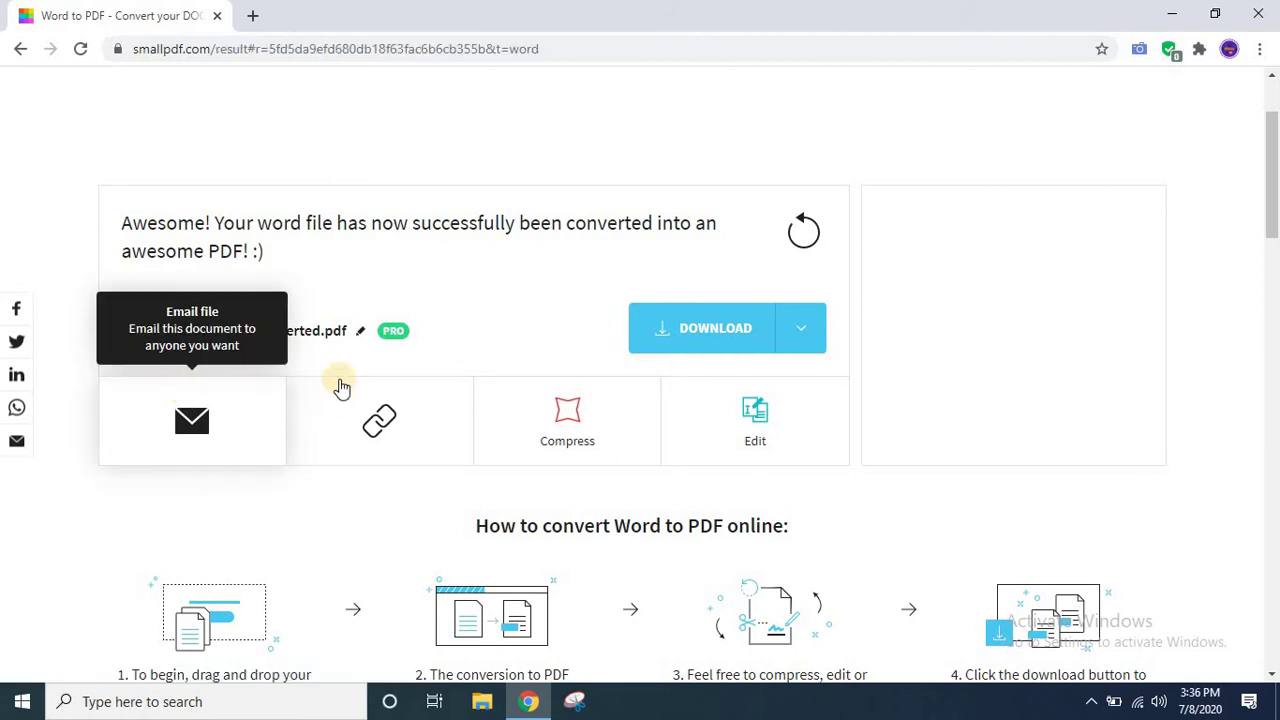
click(719, 337)
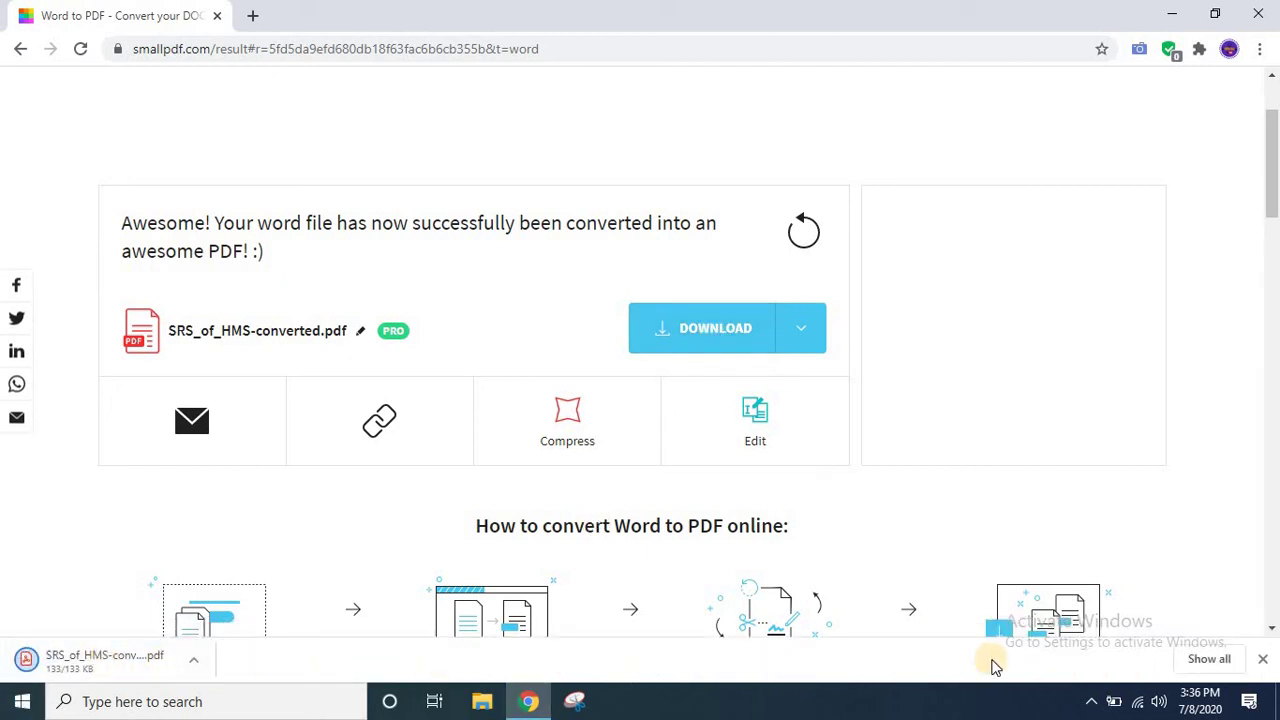
Open Chrome's Downloads page and show SRS_of_HMS-converted.pdf in its folder.
click(1208, 660)
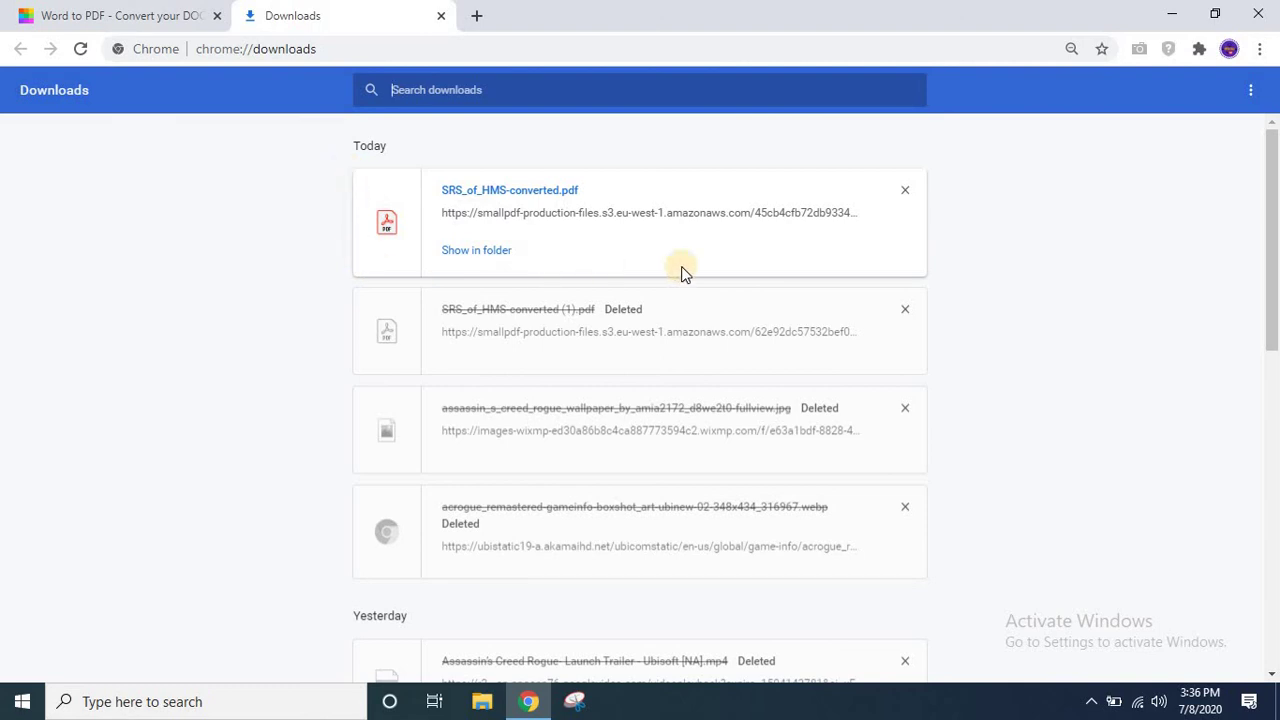
click(456, 258)
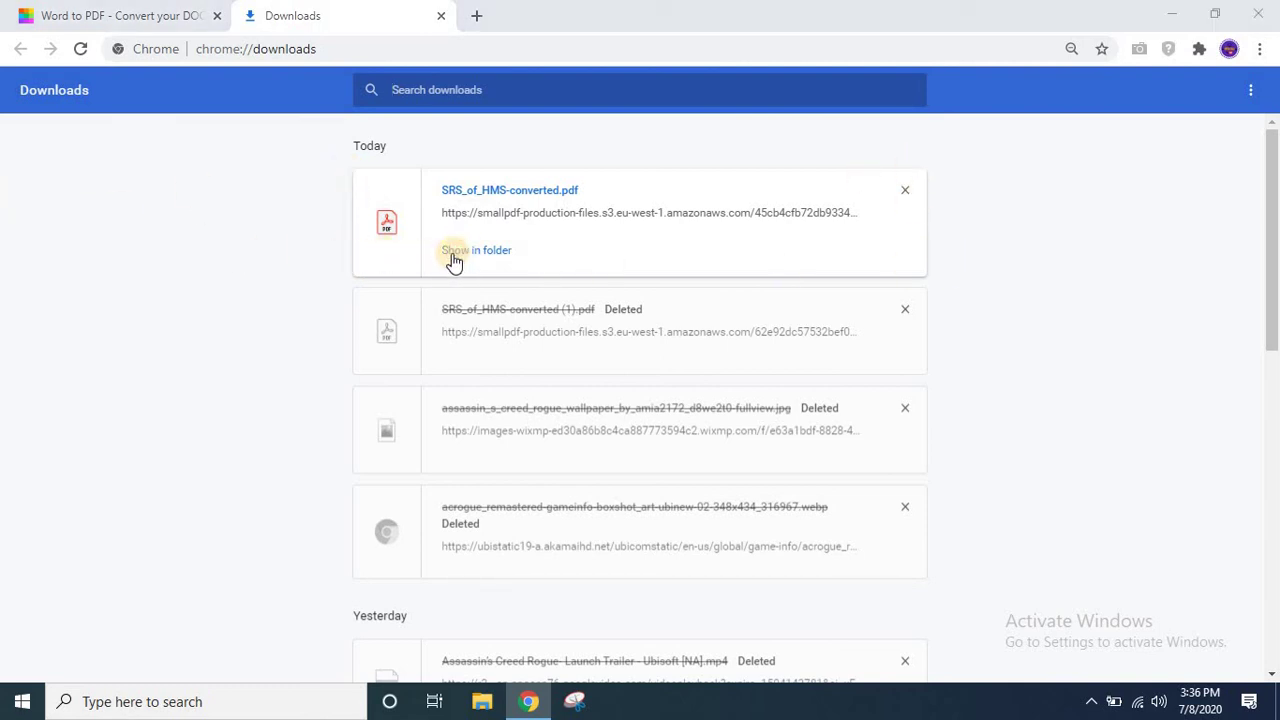
click(456, 258)
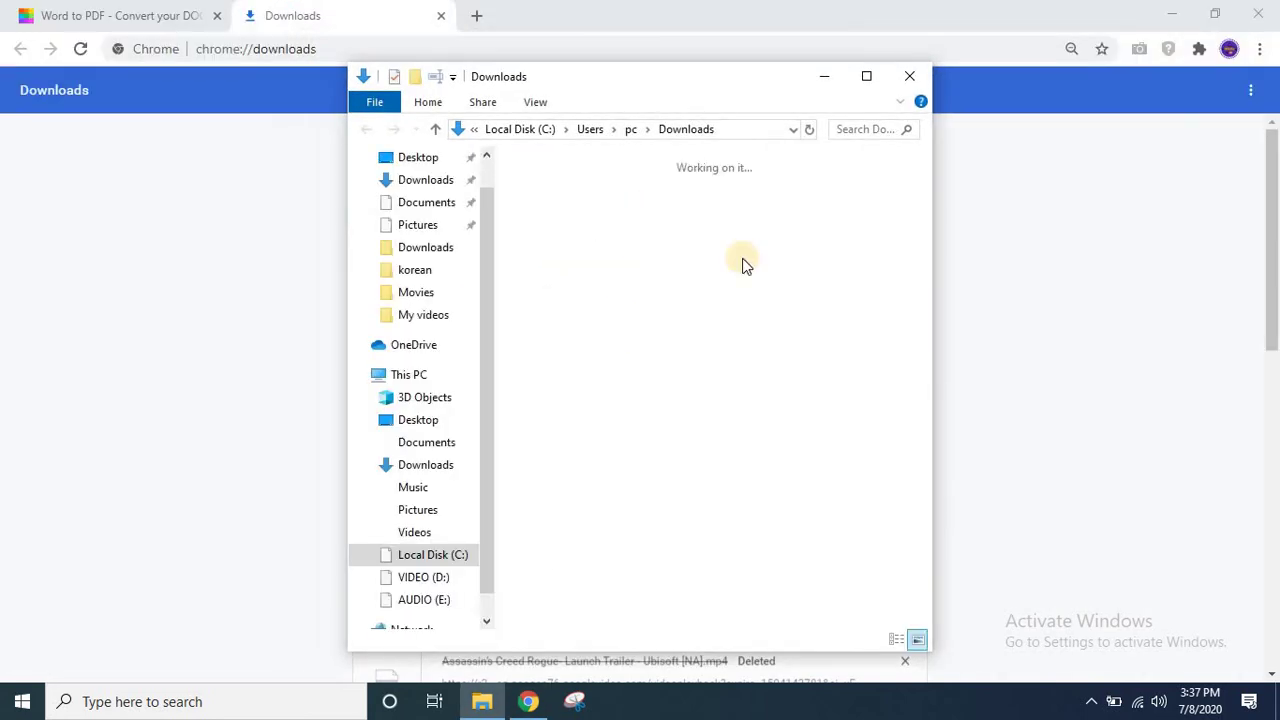
Maximize the File Explorer Downloads window holding SRS_of_HMS-converted.pdf.
click(866, 76)
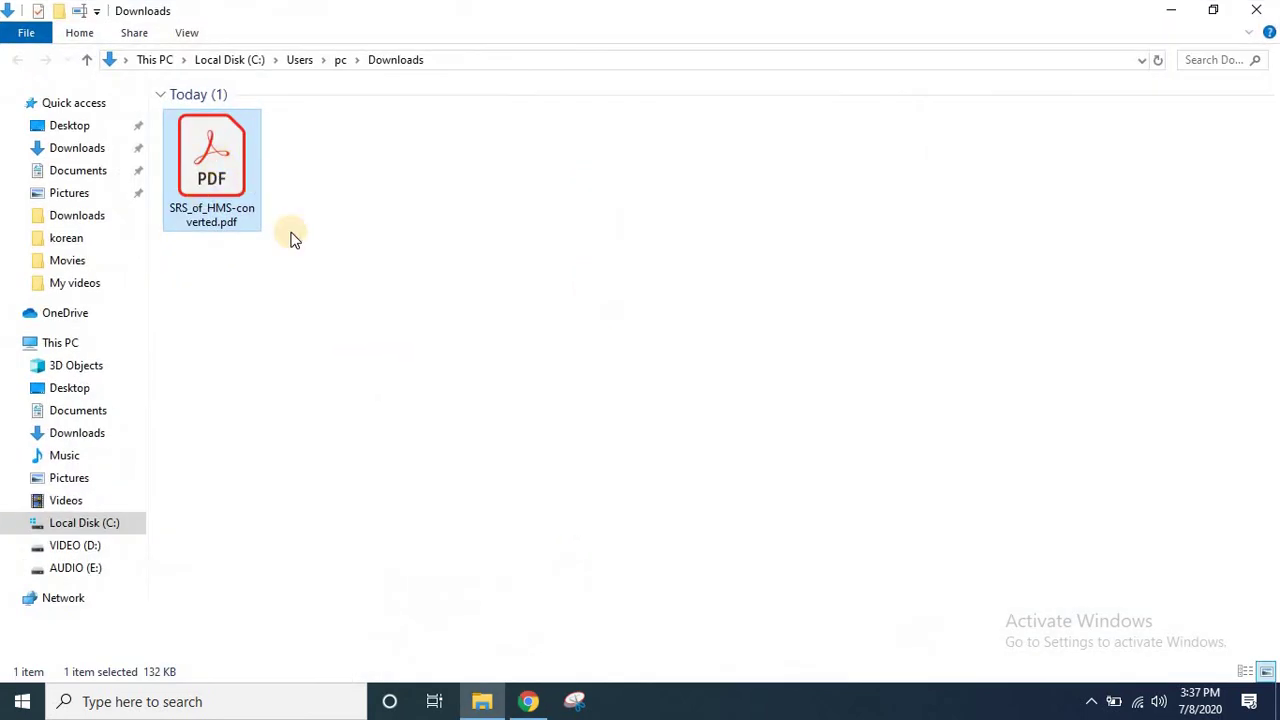